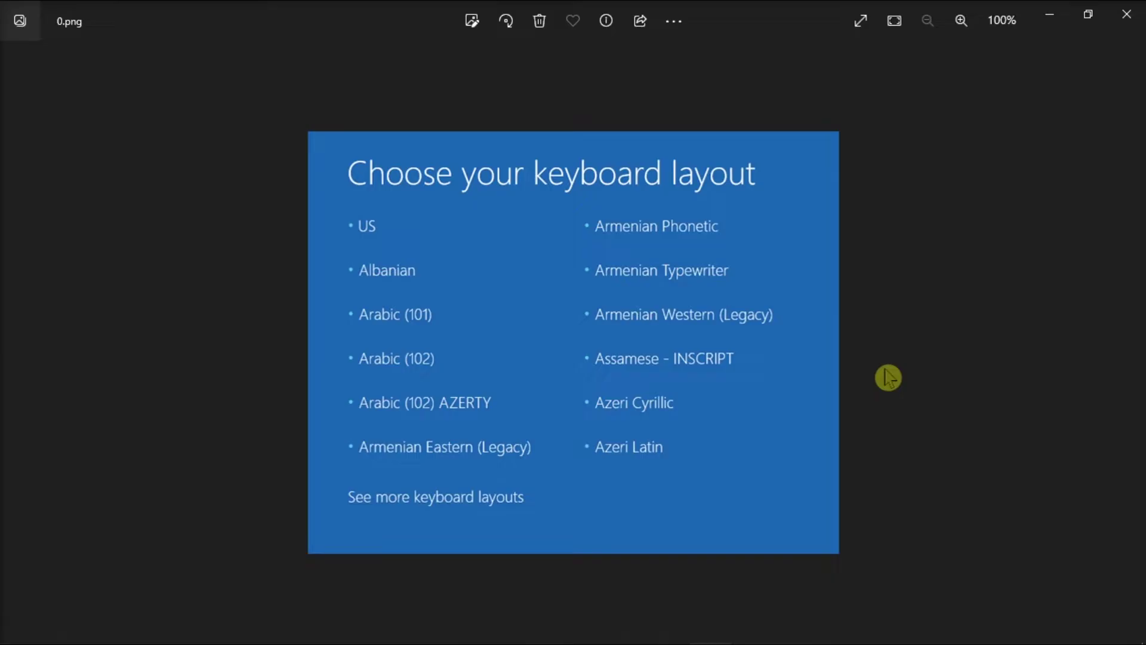
Advance from the keyboard layout screenshot to the power-button photo, 1.5.jpg
key("Right")
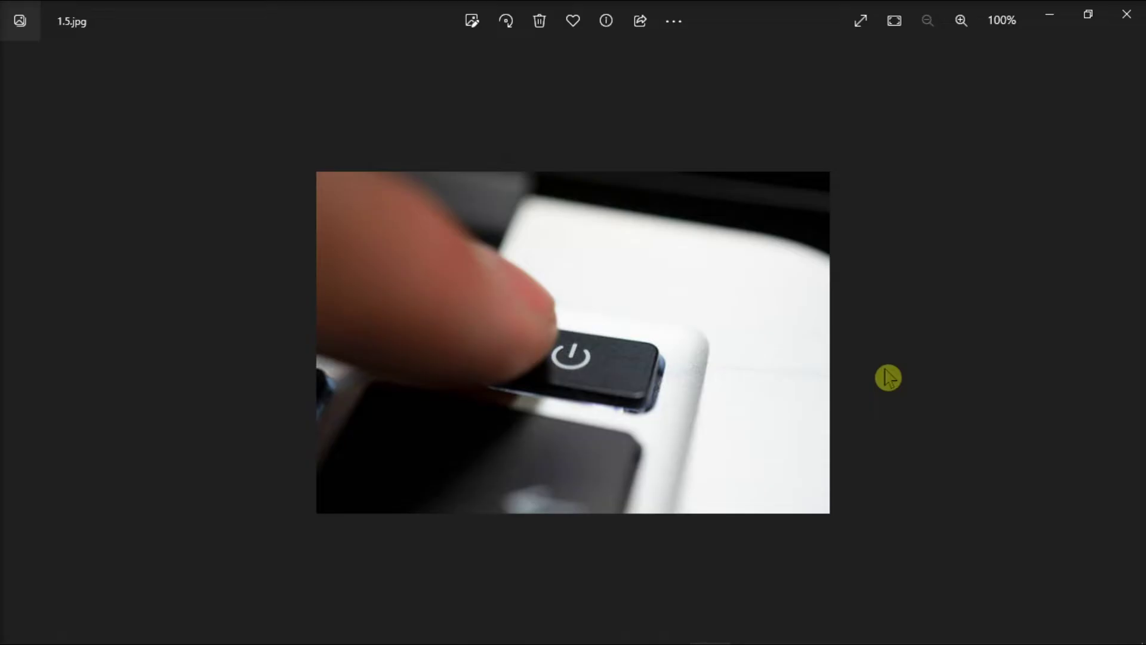
Page back and forth through the power-button, Choose an option and recovery screenshots
key("Left")
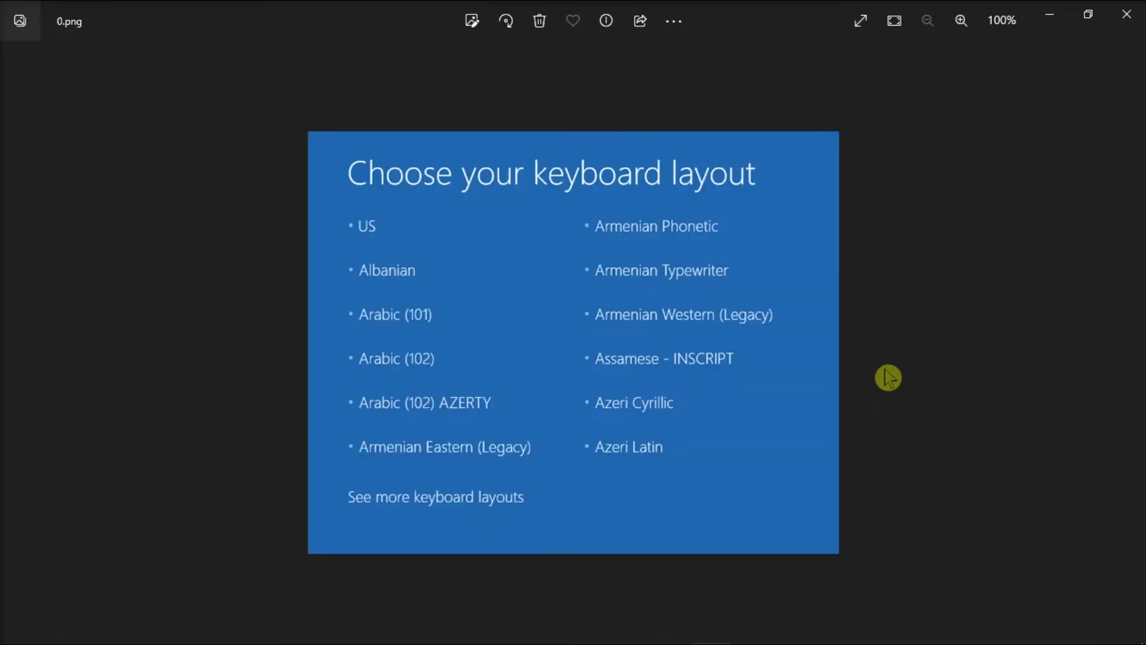
key("Right")
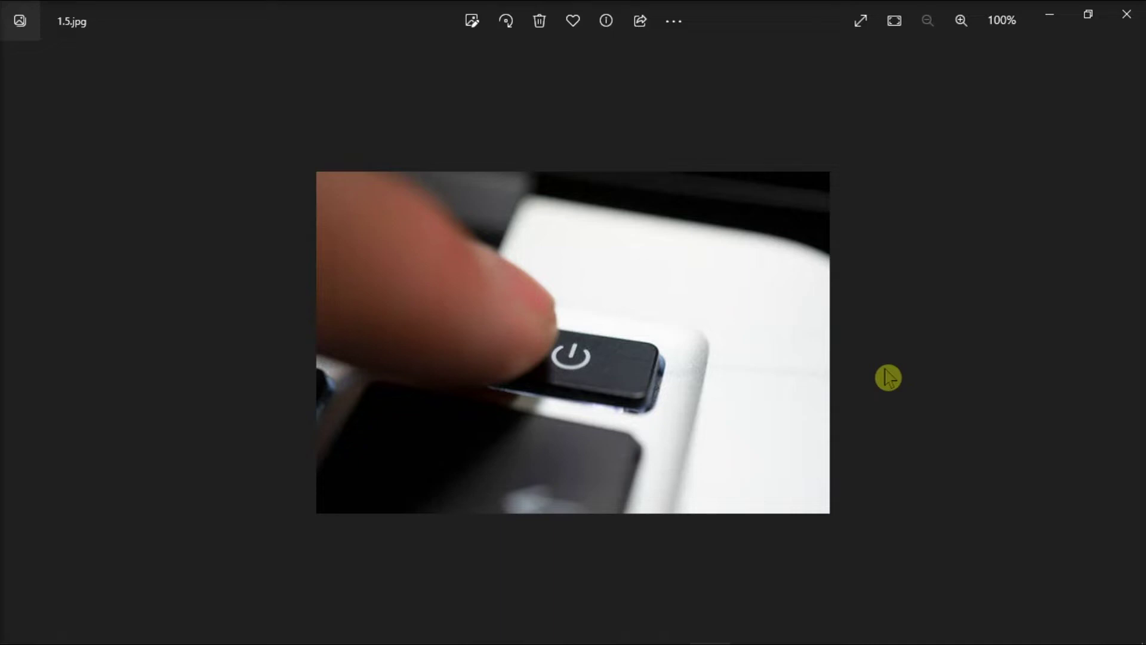
key("Right")
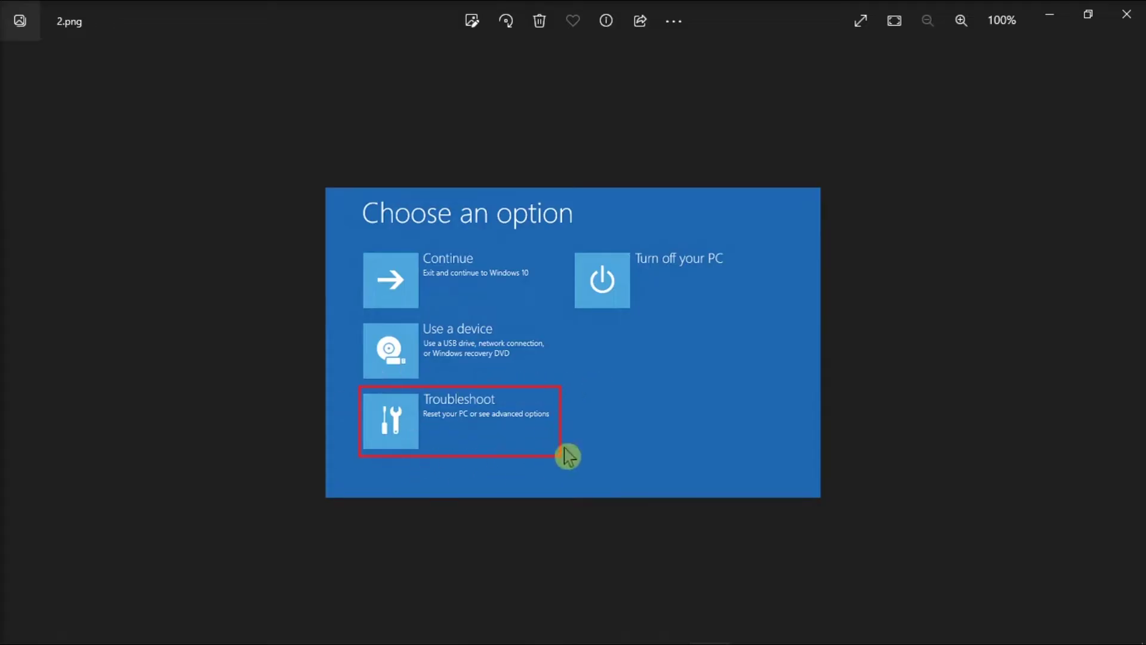
key("Right")
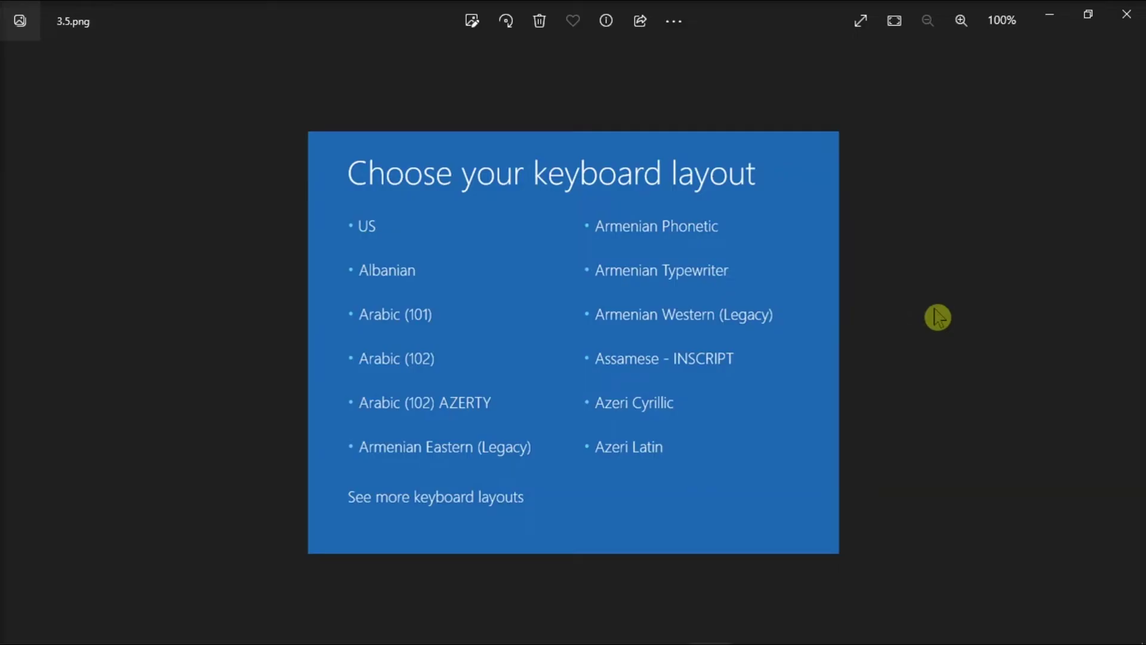
key("Right")
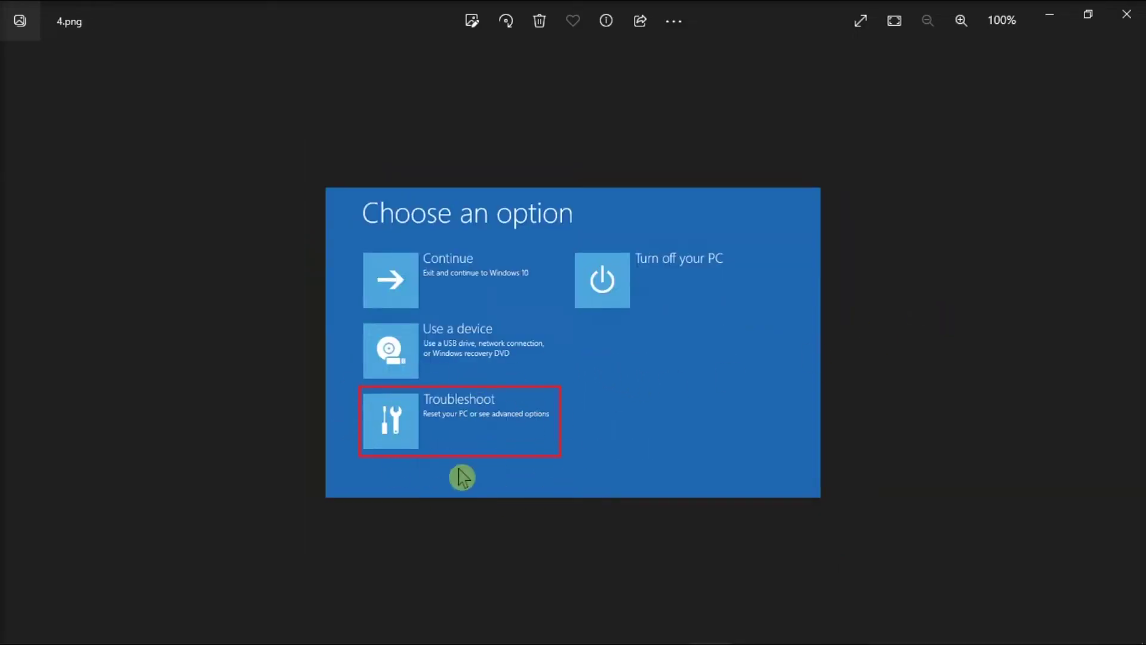
Page through the bootrec commands image and keyboard layout image to 6.5.png
key("Right")
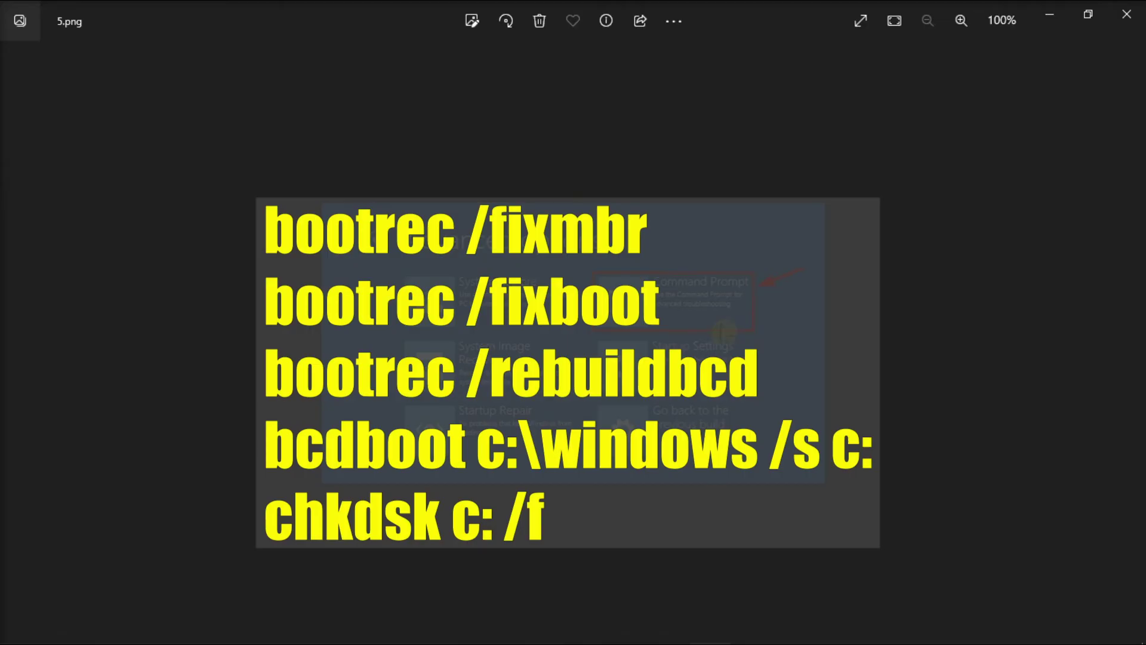
left_click(793, 630)
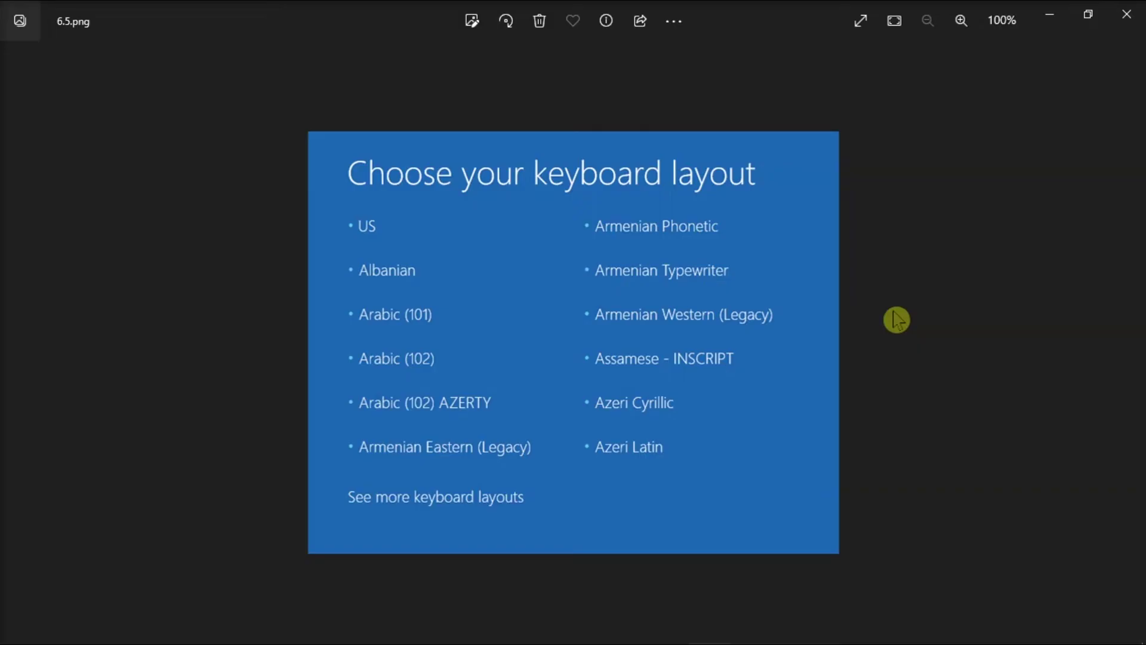
key("Right")
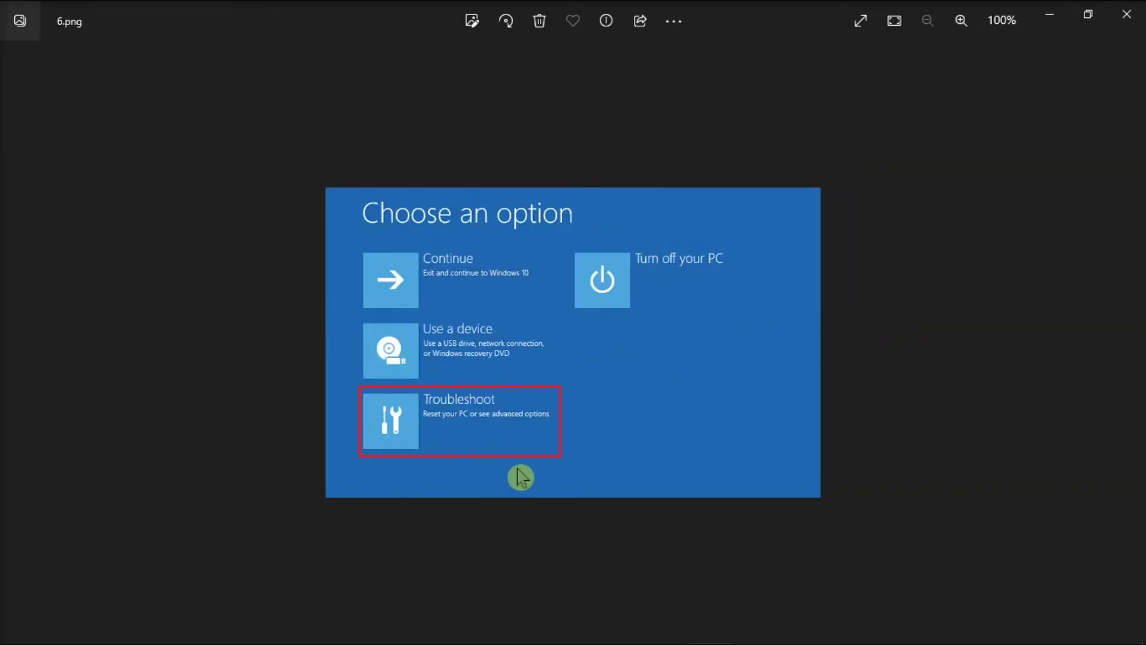
Advance to 7.png, the Advanced options screen marking System Restore
key("Right")
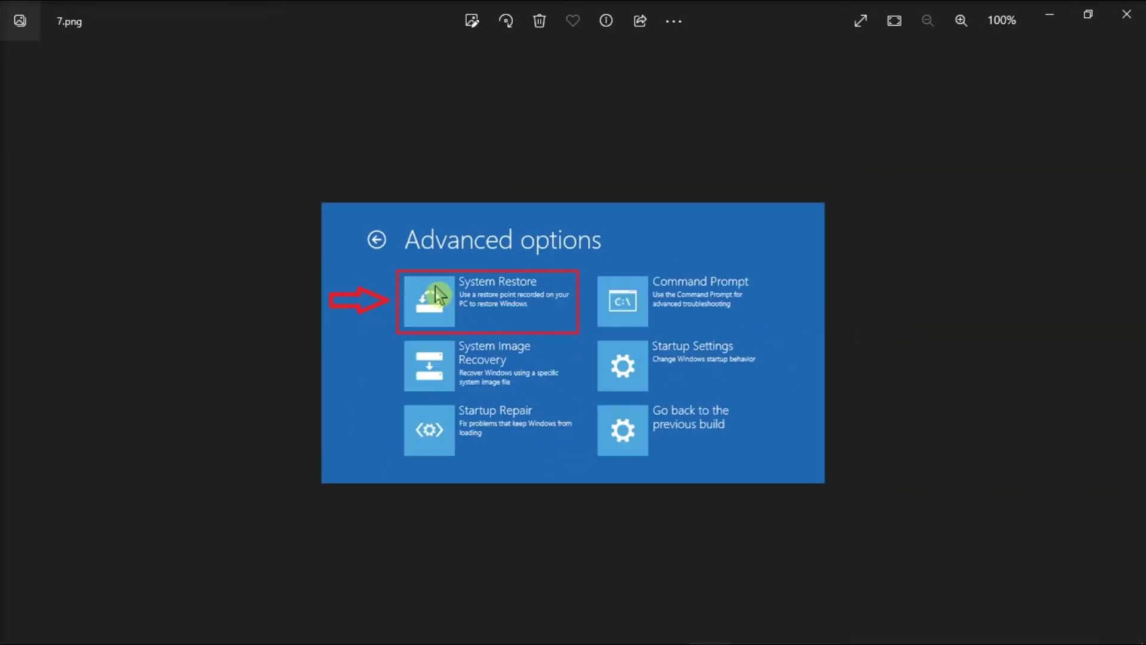